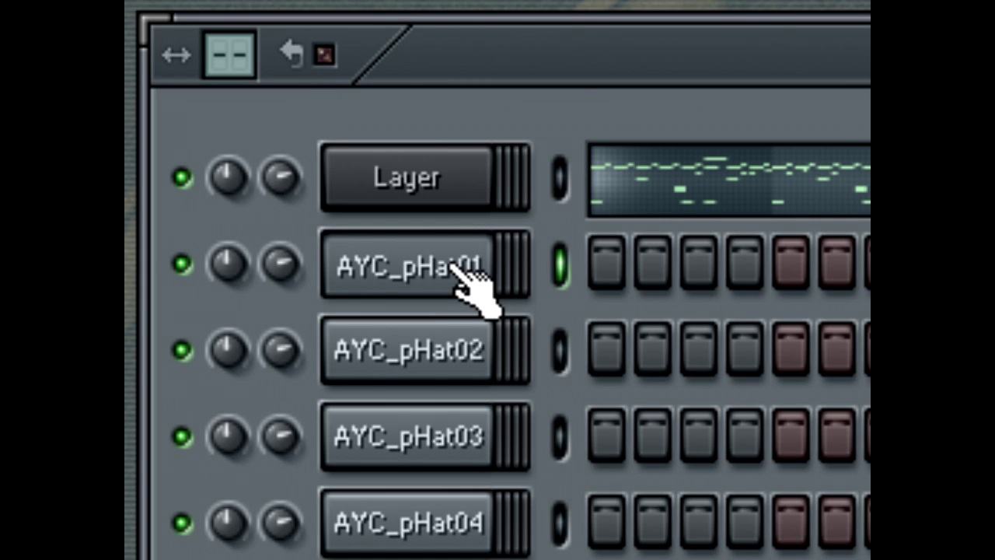
Step: Open the AYC_pHat01 channel's sample VOC_138InProgress.wav in the WaveEditor via Sample > Edit…
{"action": "left_click", "coordinate": [459, 268]}
{"action": "left_click", "coordinate": [200, 41]}
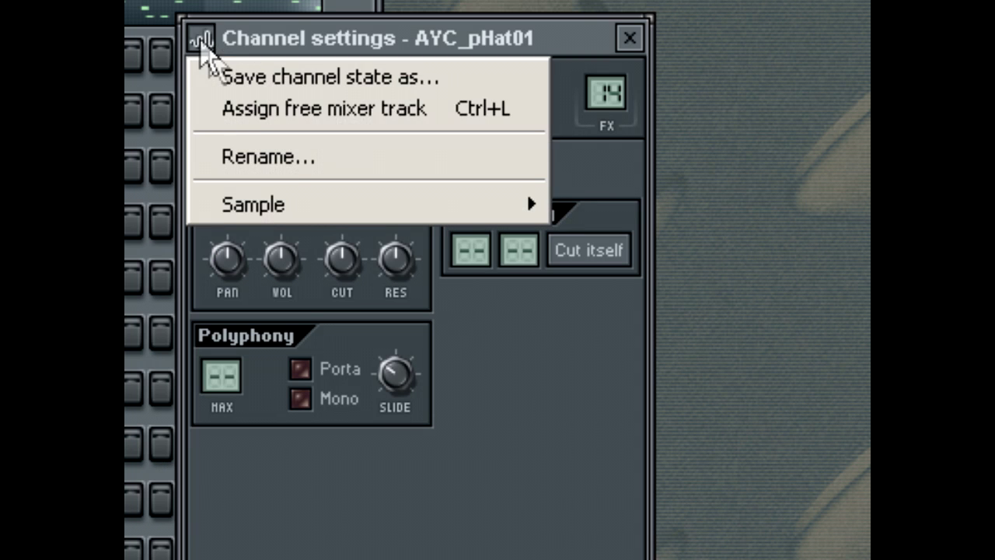
{"action": "mouse_move", "coordinate": [304, 207]}
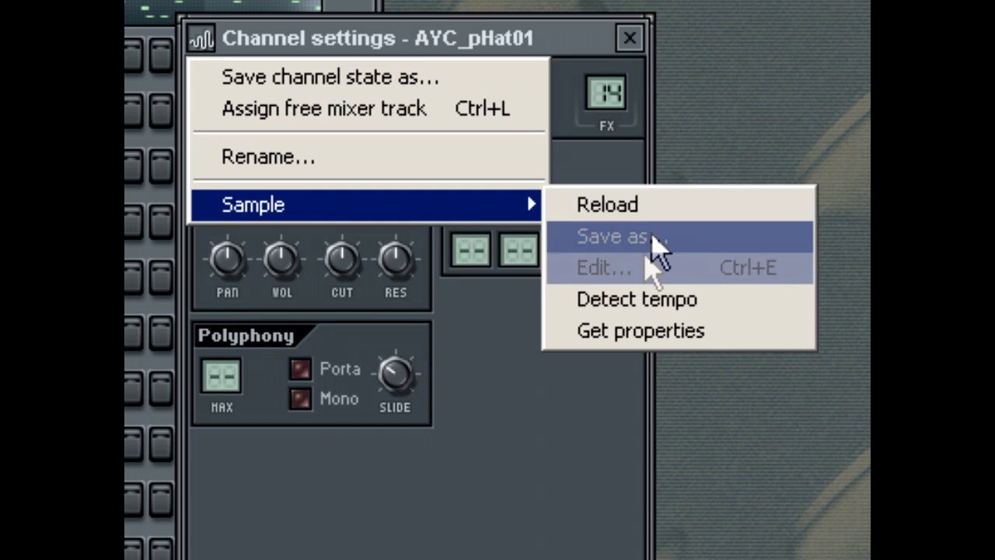
{"action": "left_click", "coordinate": [644, 268]}
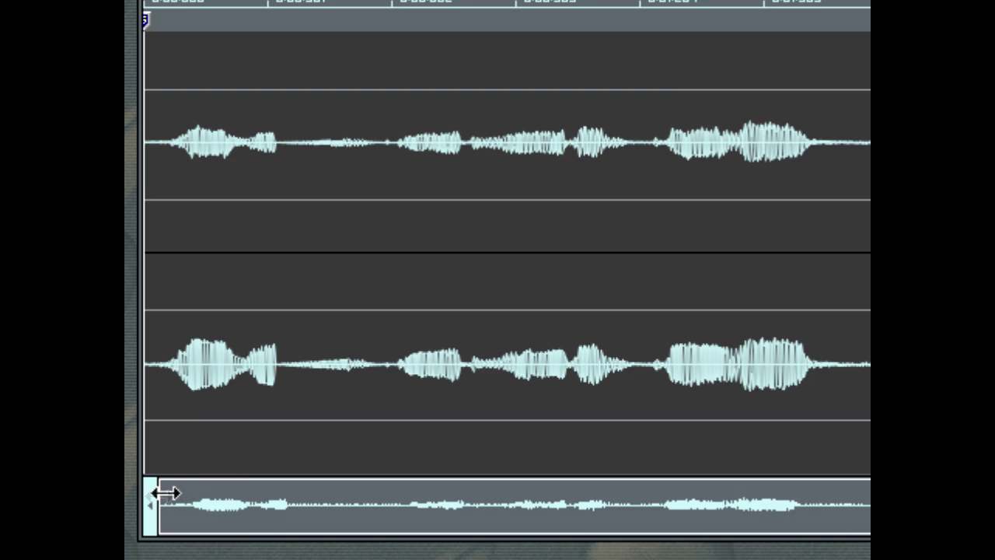
{"action": "left_click_drag", "start_coordinate": [159, 501], "coordinate": [362, 502]}
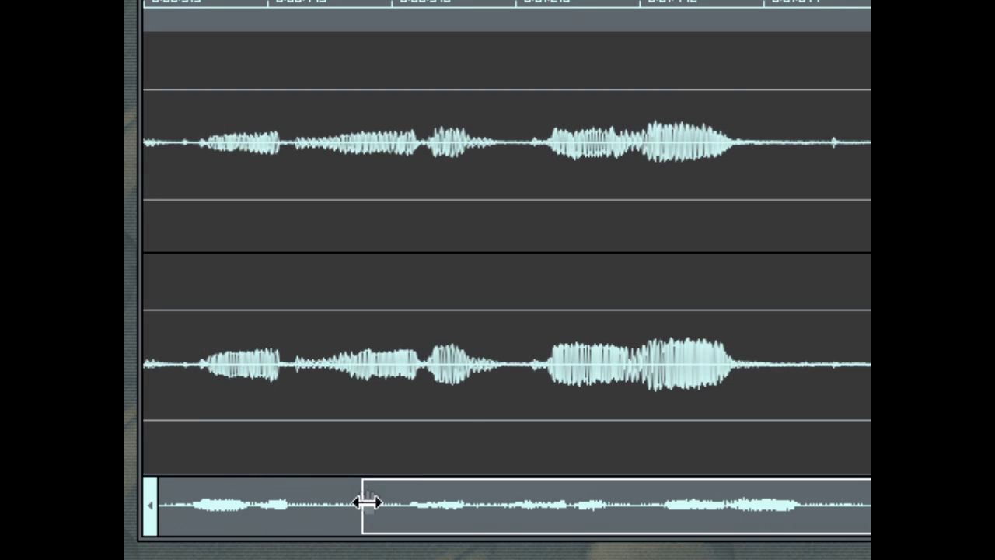
{"action": "left_click_drag", "start_coordinate": [868, 510], "coordinate": [697, 511]}
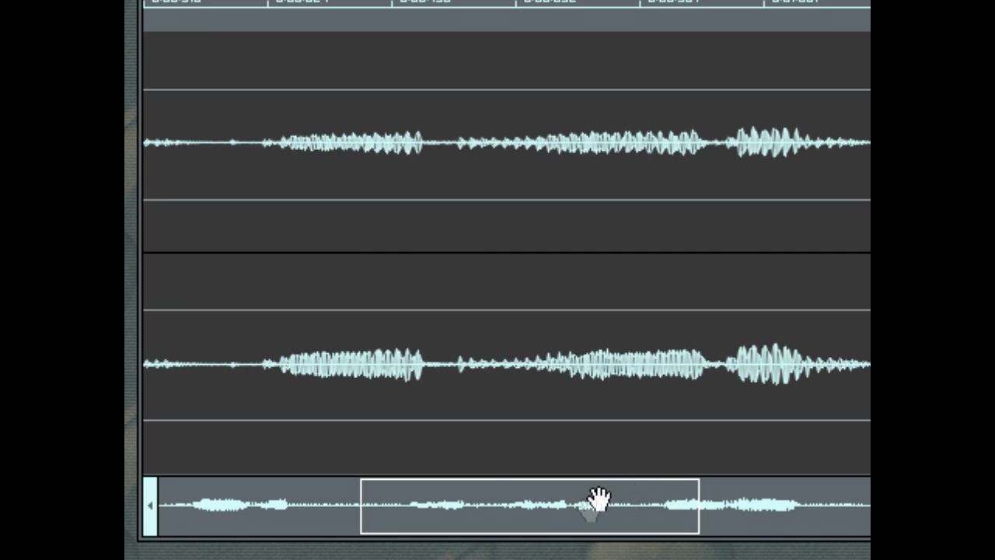
{"action": "left_click_drag", "start_coordinate": [596, 500], "coordinate": [344, 540]}
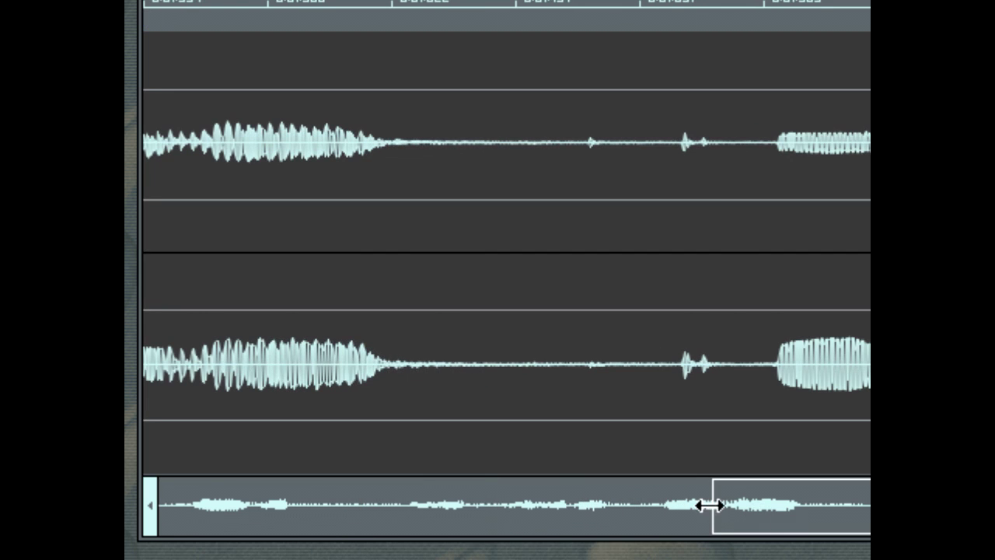
{"action": "left_click_drag", "start_coordinate": [706, 504], "coordinate": [162, 536]}
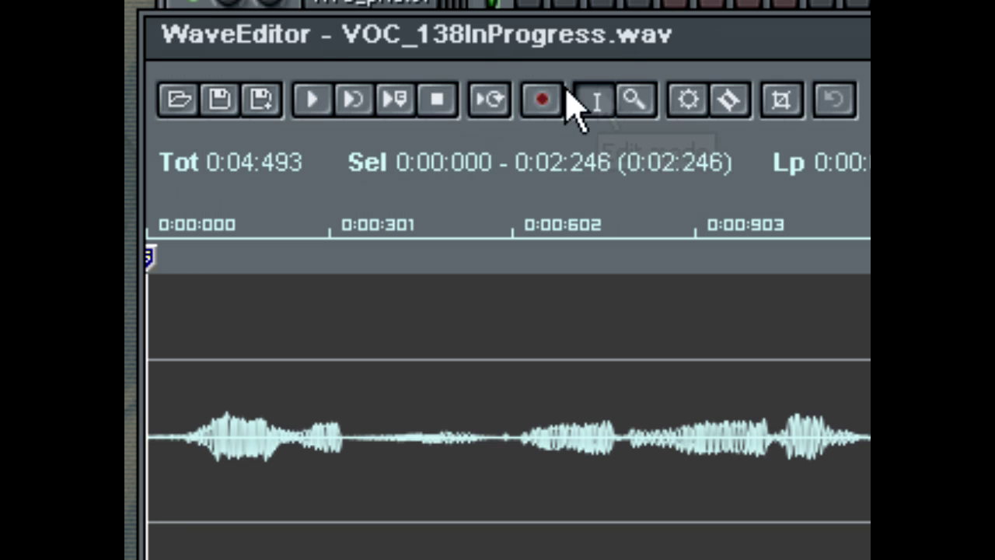
Step: Select 0:00:350–0:01:532 of the vocal, play it once and on loop, then stop
{"action": "left_click", "coordinate": [605, 101]}
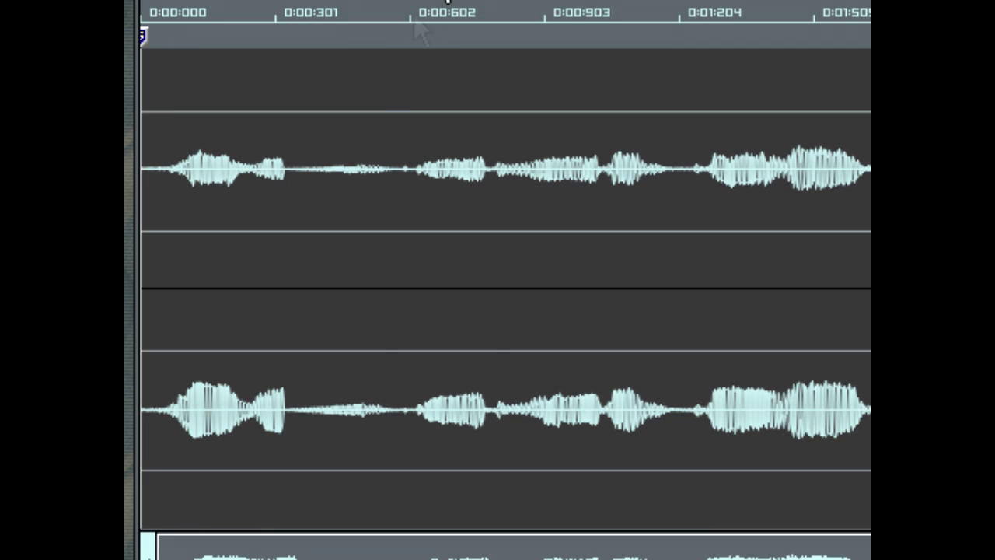
{"action": "left_click_drag", "start_coordinate": [297, 304], "coordinate": [826, 330]}
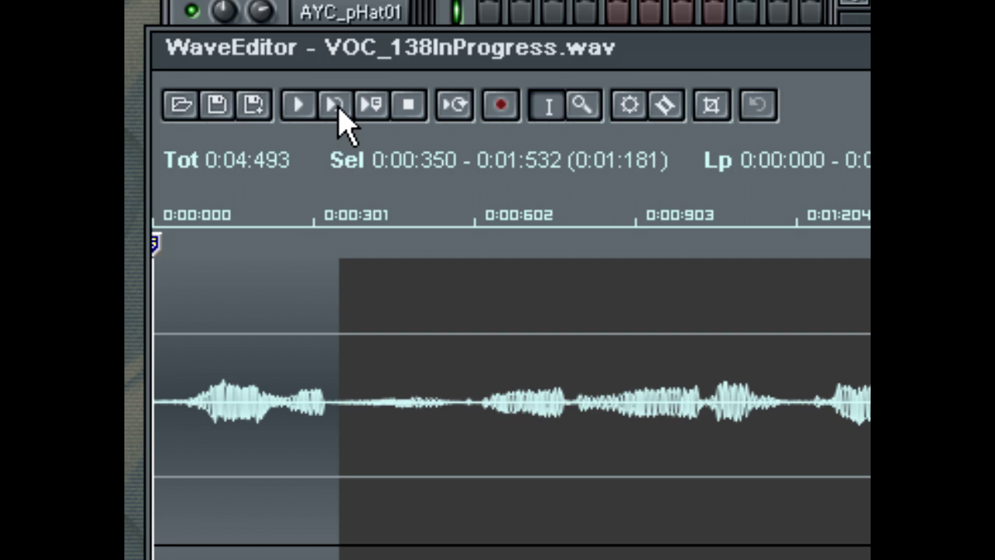
{"action": "left_click", "coordinate": [338, 109]}
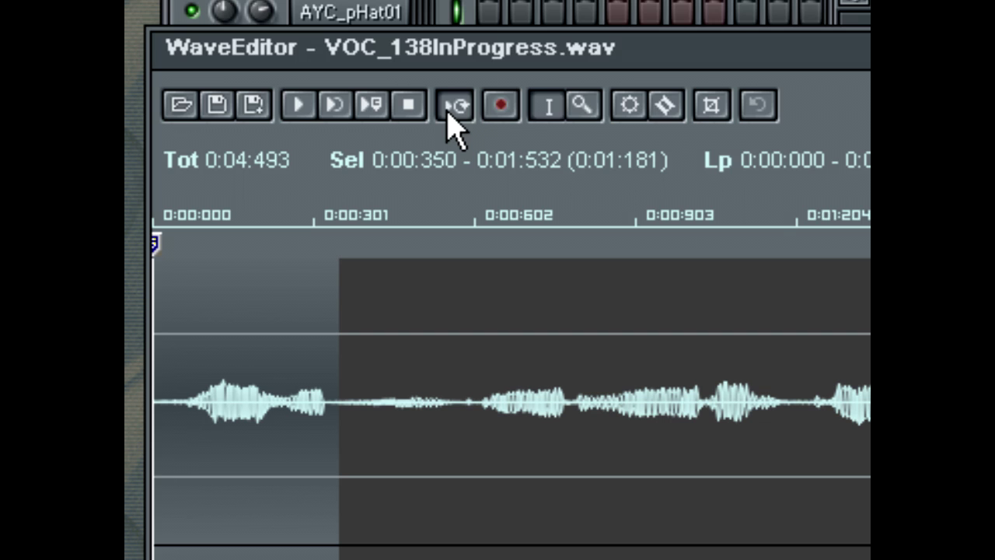
{"action": "left_click", "coordinate": [336, 109]}
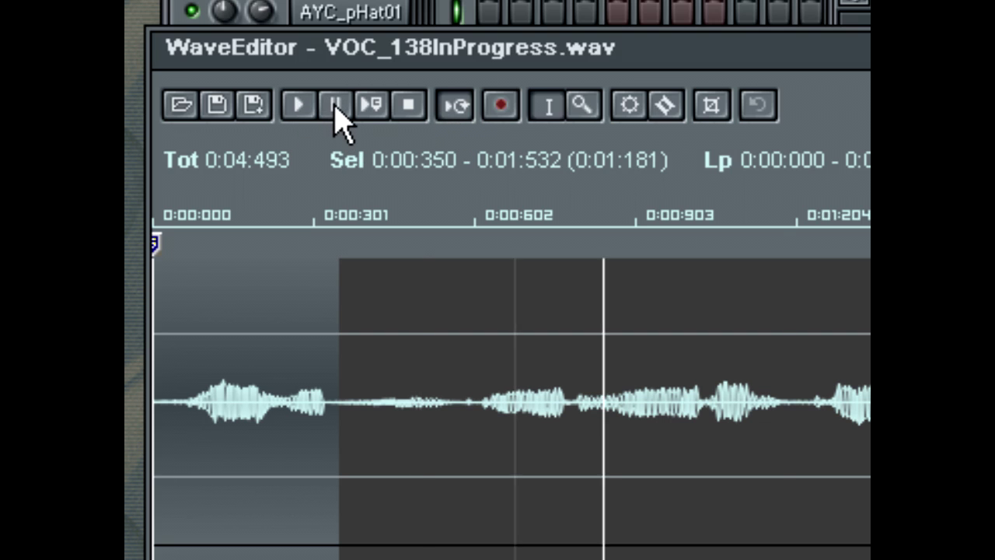
{"action": "left_click", "coordinate": [412, 107]}
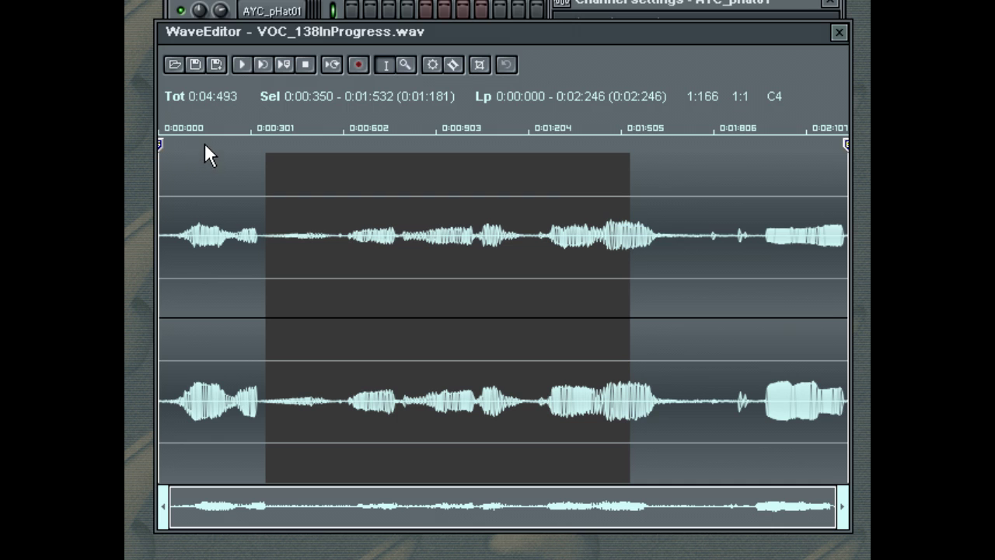
Step: Move the loop to 0:00:199–0:01:716, audition it, then select 0:00:361–0:01:456 in the upper channel
{"action": "left_click_drag", "start_coordinate": [161, 150], "coordinate": [221, 159]}
{"action": "left_click_drag", "start_coordinate": [848, 145], "coordinate": [686, 140]}
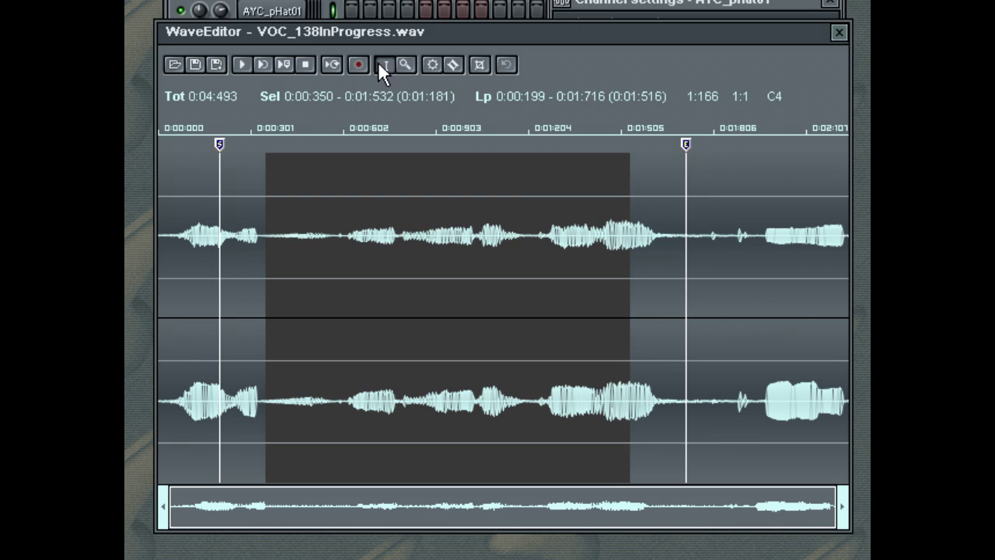
{"action": "left_click", "coordinate": [283, 65]}
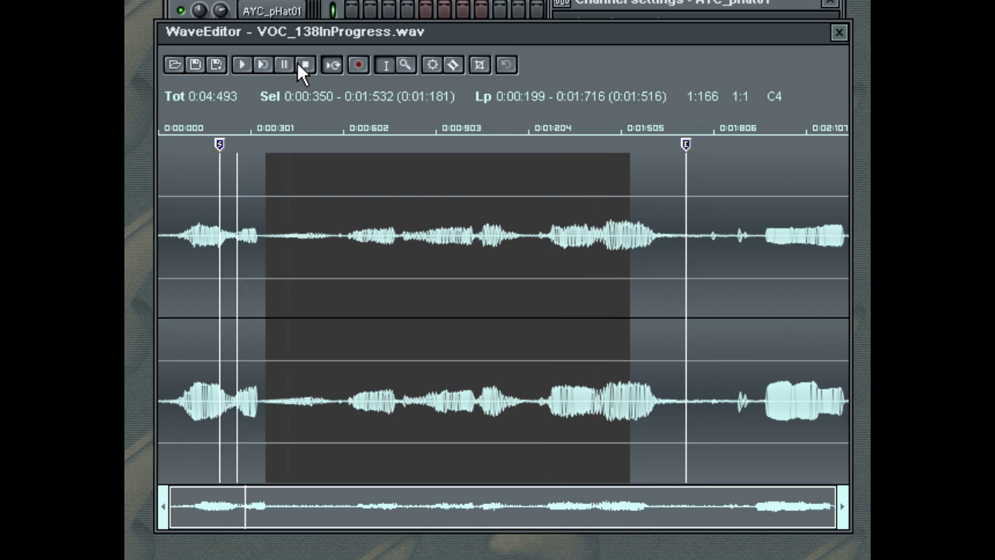
{"action": "left_click", "coordinate": [303, 63]}
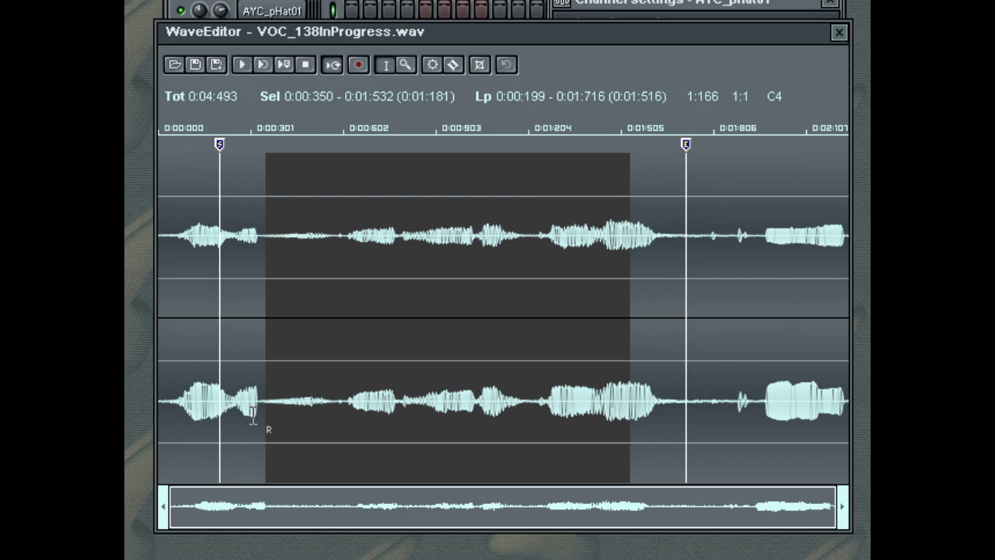
{"action": "left_click_drag", "start_coordinate": [253, 411], "coordinate": [549, 416]}
{"action": "left_click_drag", "start_coordinate": [270, 177], "coordinate": [606, 199]}
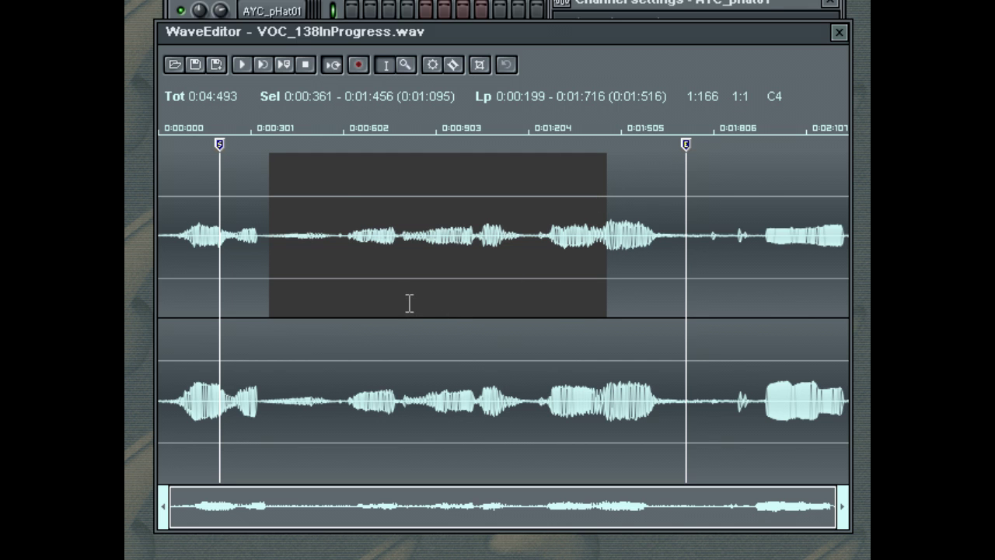
Step: Apply Process > Fade In to the 0:00:361–0:01:456 upper-channel selection, then deselect it
{"action": "right_click", "coordinate": [401, 302]}
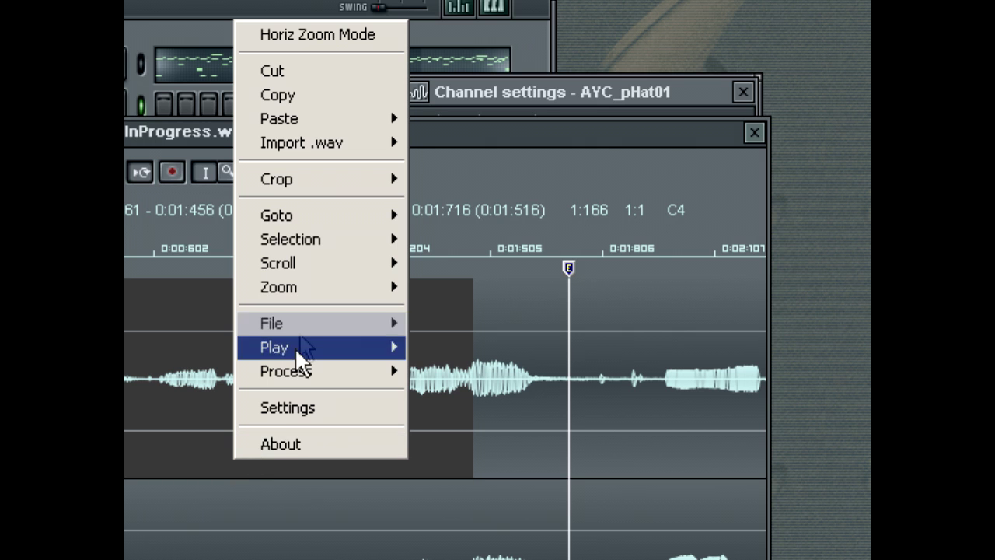
{"action": "mouse_move", "coordinate": [309, 370]}
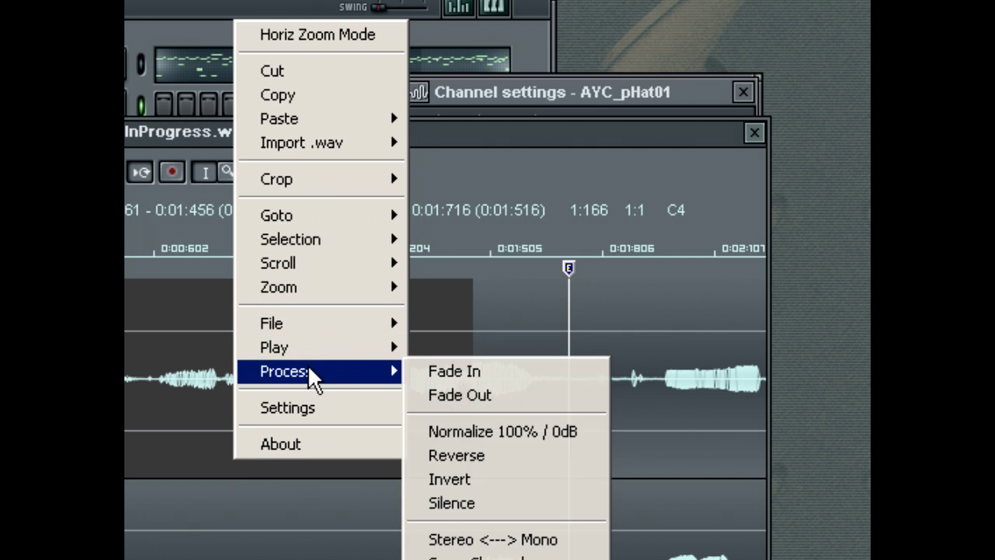
{"action": "left_click", "coordinate": [445, 371]}
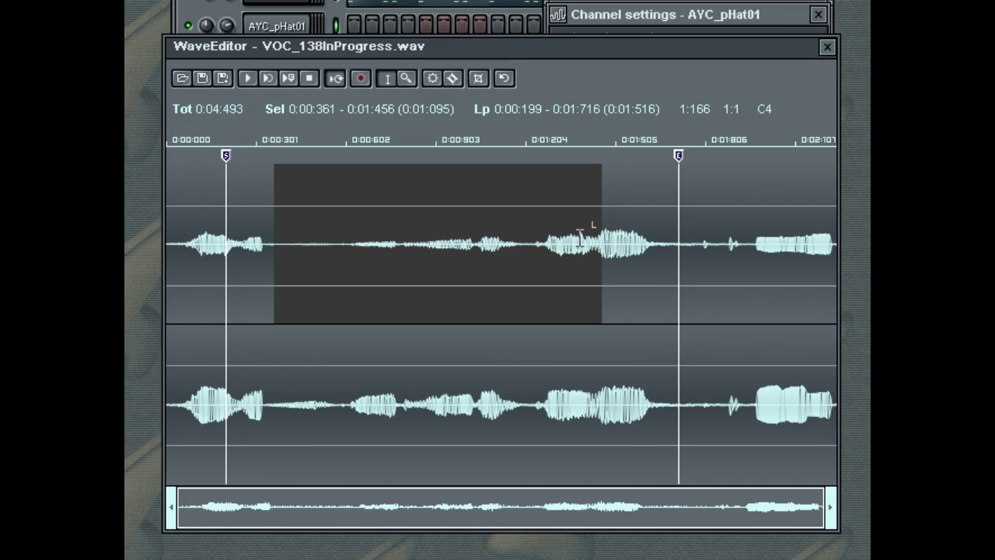
{"action": "left_click", "coordinate": [467, 308]}
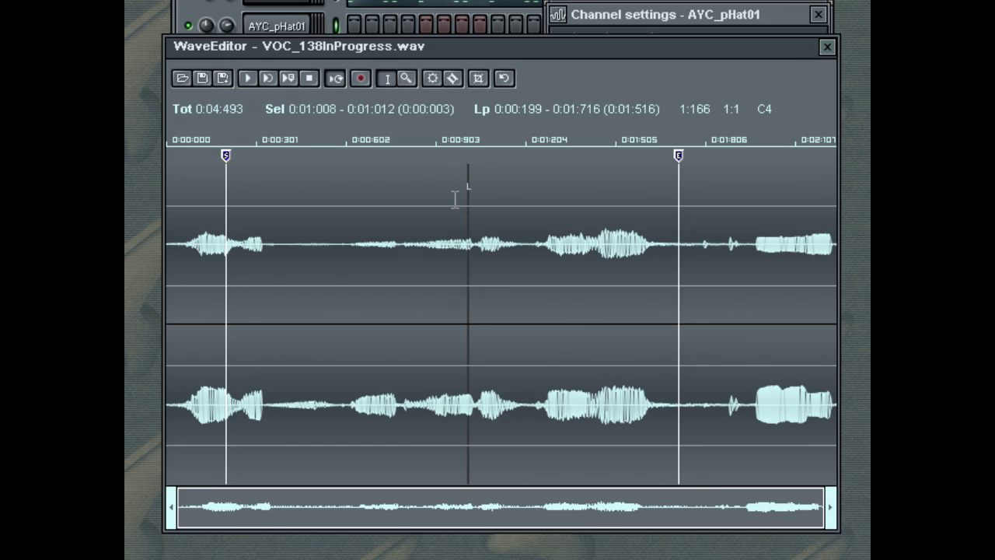
{"action": "left_click", "coordinate": [408, 80]}
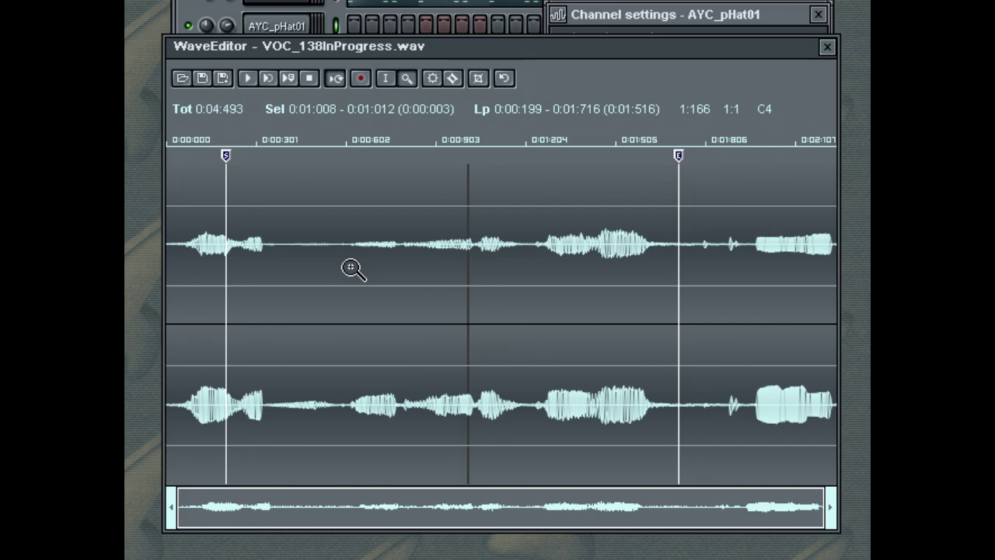
{"action": "left_click_drag", "start_coordinate": [284, 350], "coordinate": [542, 351]}
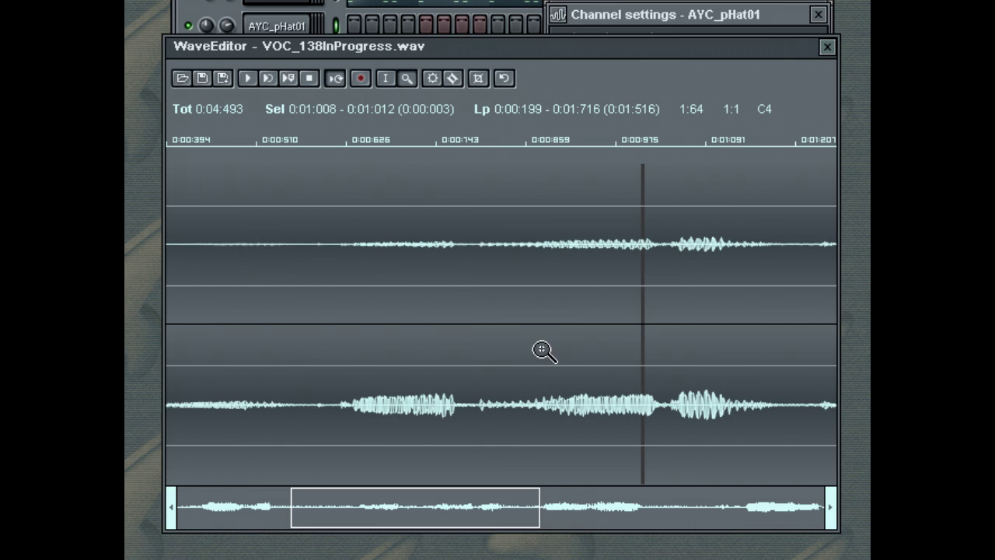
{"action": "right_click", "coordinate": [415, 313]}
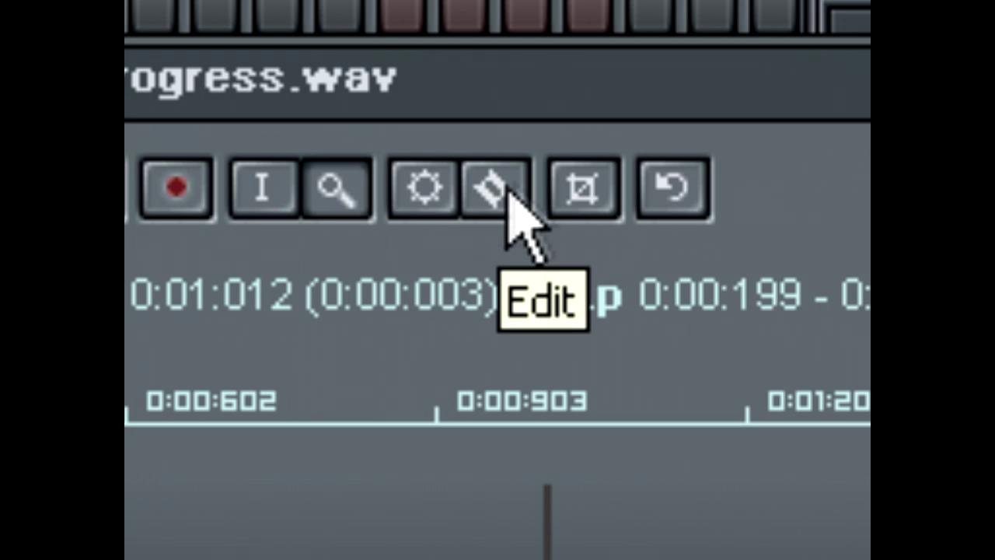
{"action": "left_click", "coordinate": [582, 186]}
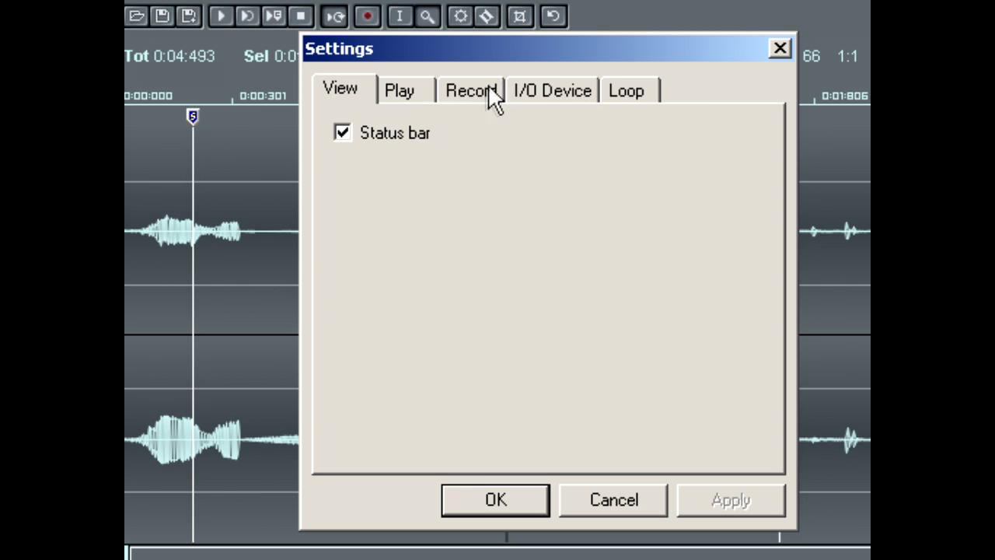
{"action": "left_click", "coordinate": [484, 89]}
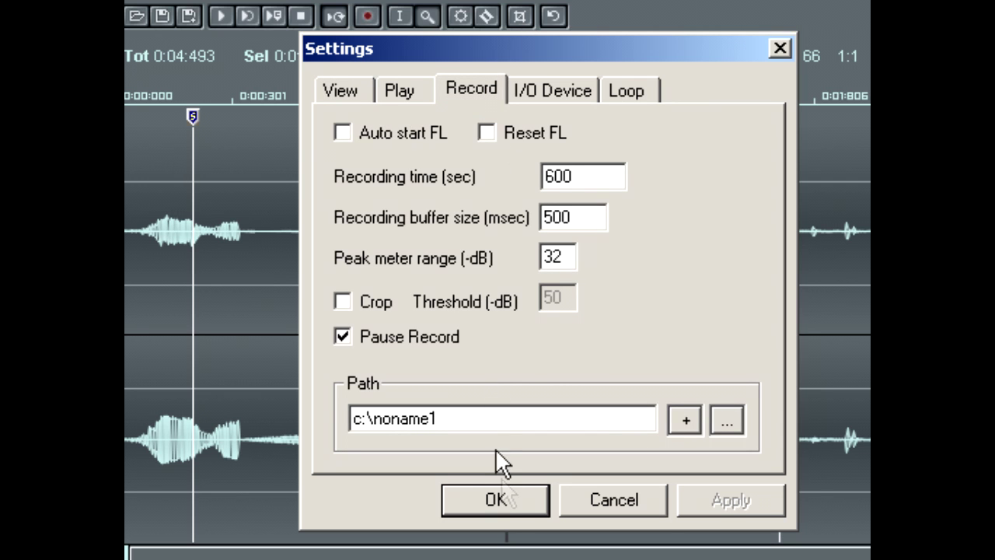
{"action": "left_click", "coordinate": [502, 497]}
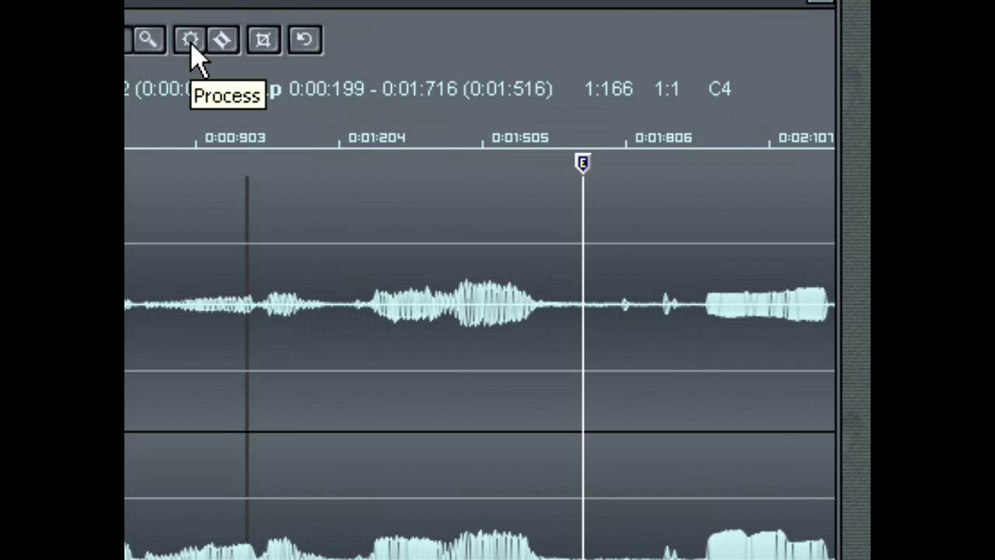
{"action": "left_click", "coordinate": [191, 43]}
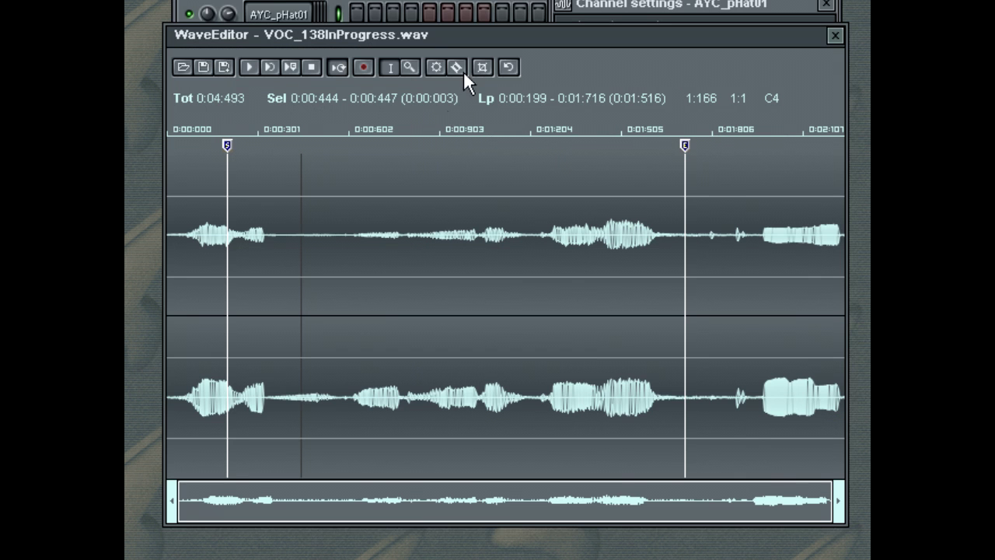
{"action": "left_click", "coordinate": [456, 66]}
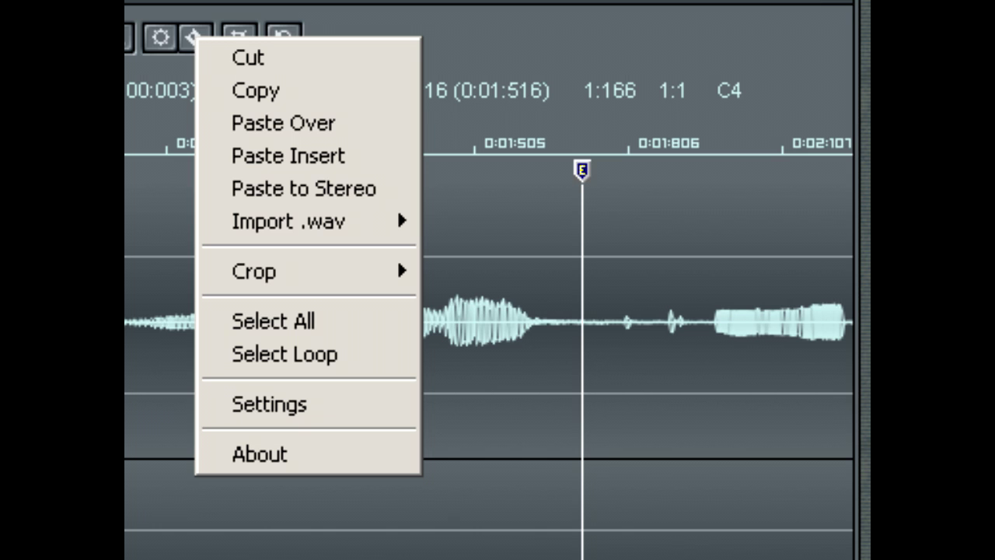
{"action": "key", "text": "Escape"}
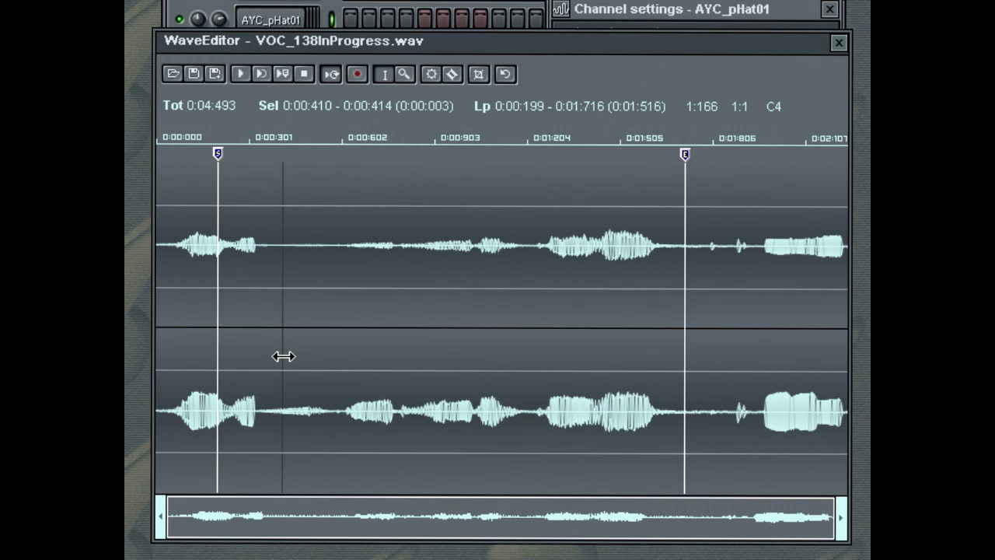